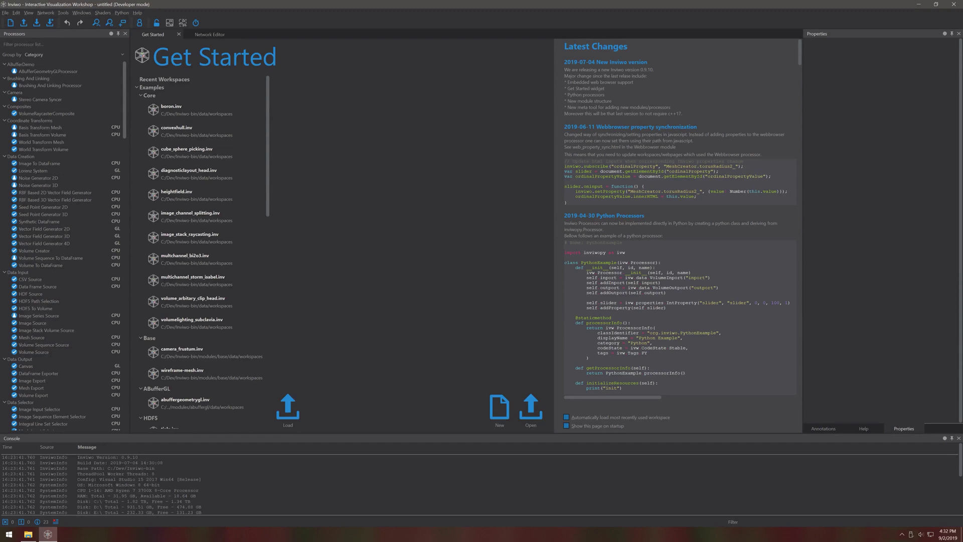
Start a new empty workspace and add a Mesh Creator processor found with the 'mesh crea' filter.
left_click(503, 407)
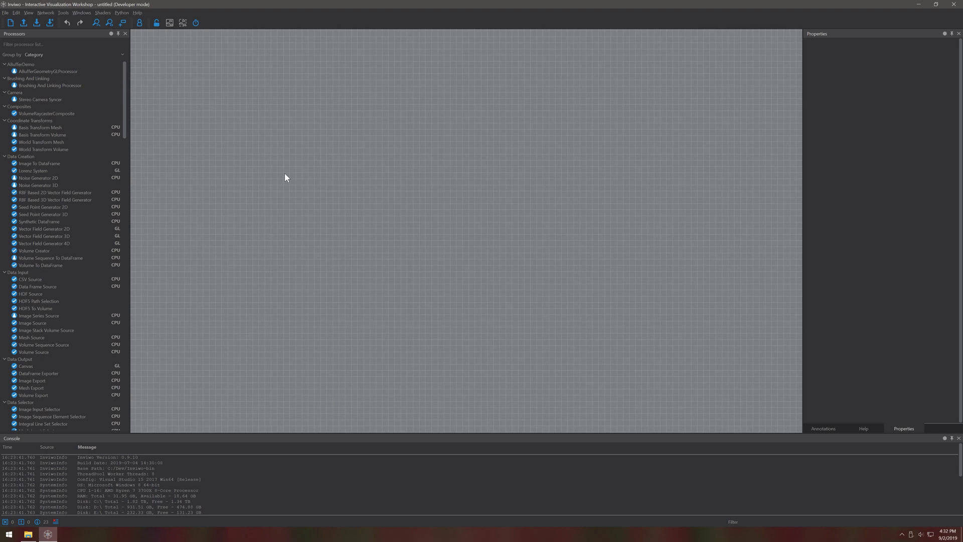
left_click(50, 44)
type("mesh crea")
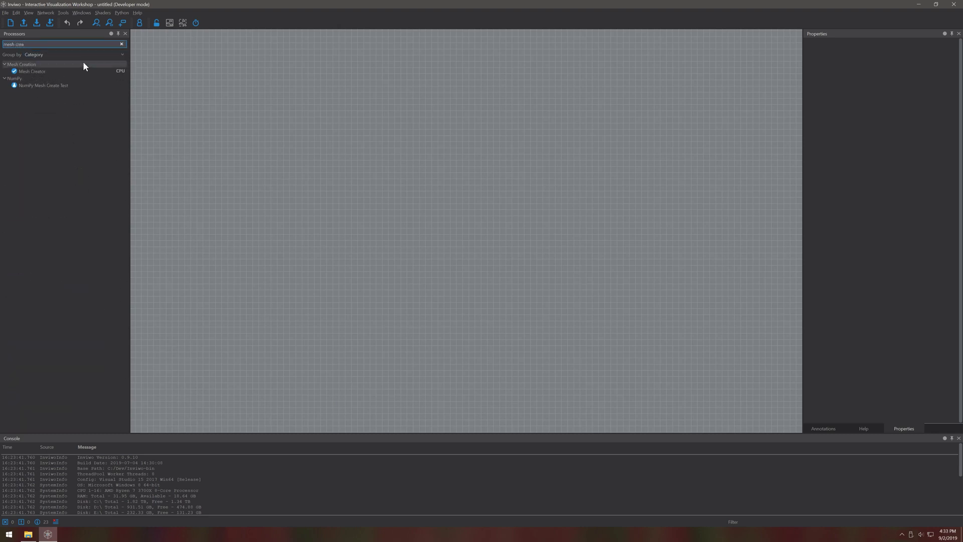
left_click_drag(80, 70, 178, 61)
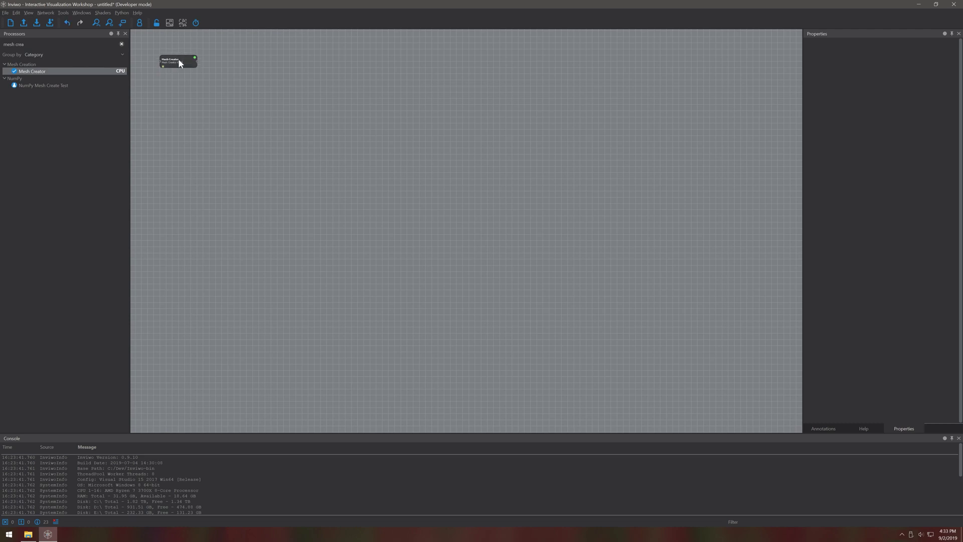
scroll(181, 82, "up", 4)
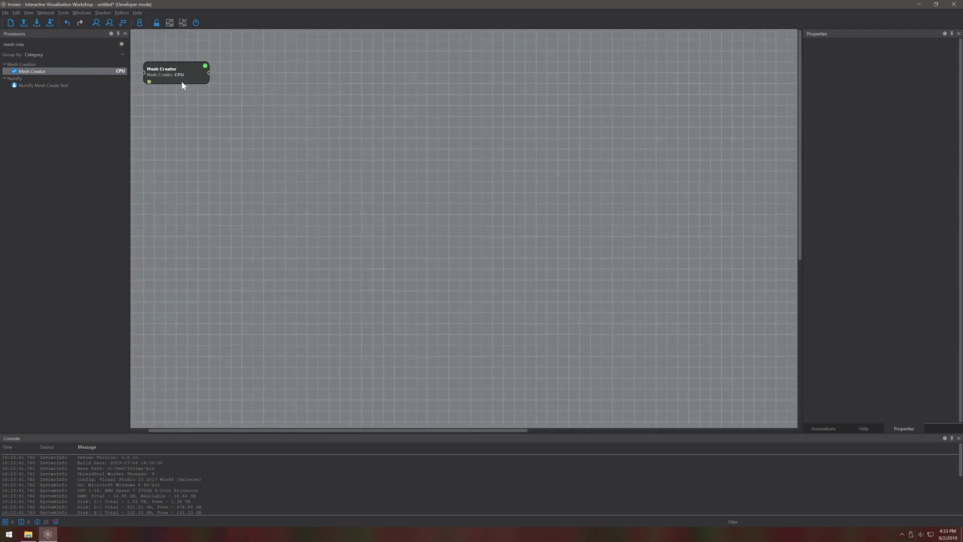
left_click_drag(261, 430, 204, 429)
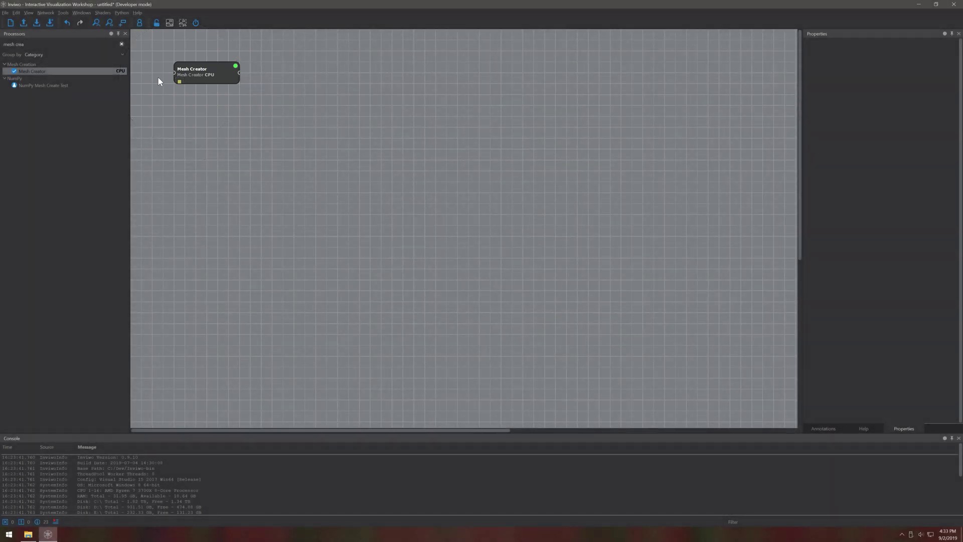
Add a Canvas processor below Mesh Creator and move its output window clear of the nodes.
key("ctrl+f")
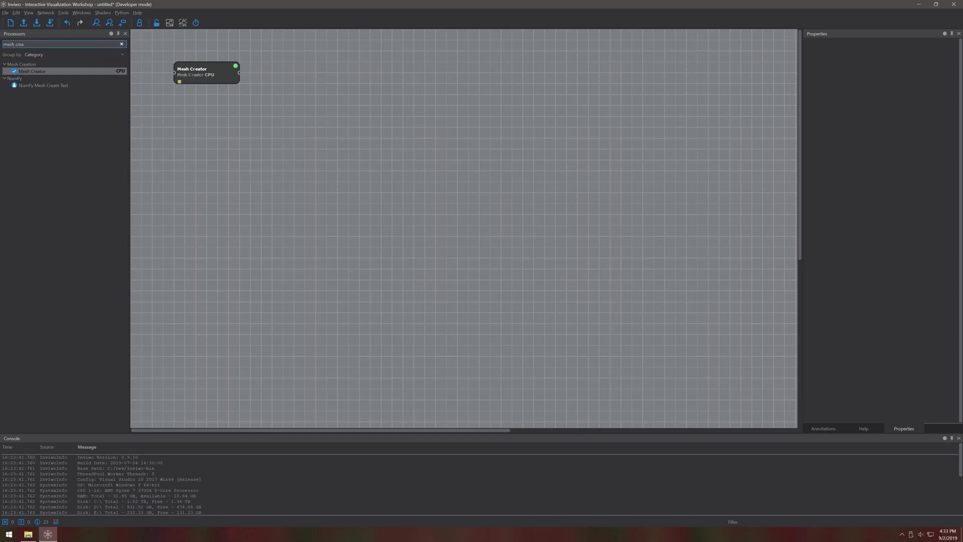
key("BackSpace")
key("BackSpace")
key("BackSpace")
key("BackSpace")
key("BackSpace")
key("BackSpace")
key("BackSpace")
key("BackSpace")
key("BackSpace")
type("canvas")
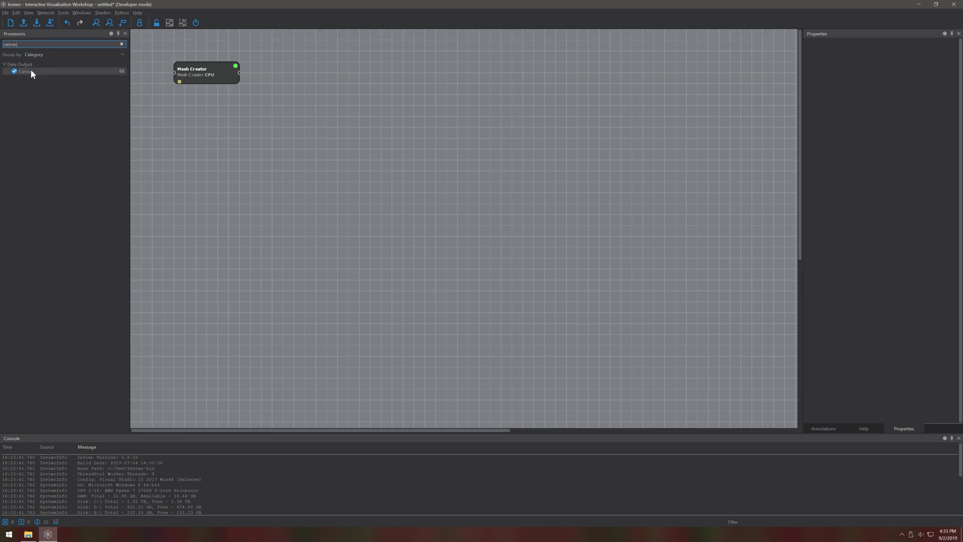
left_click_drag(31, 71, 189, 141)
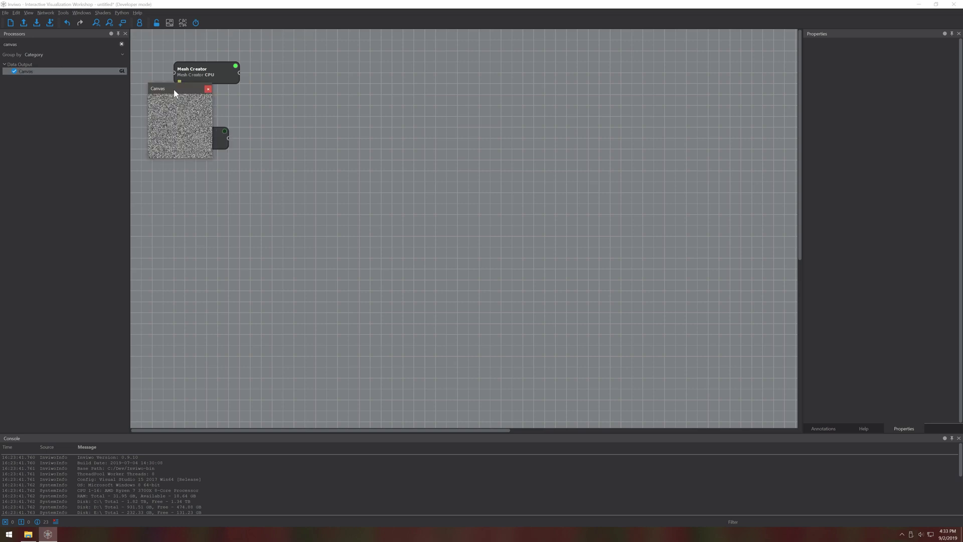
left_click_drag(173, 91, 430, 88)
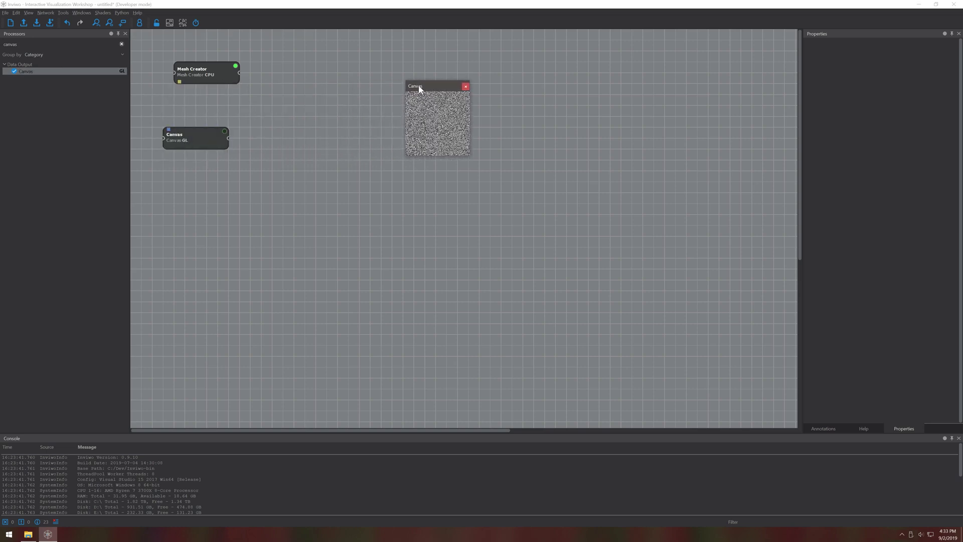
left_click_drag(190, 132, 200, 133)
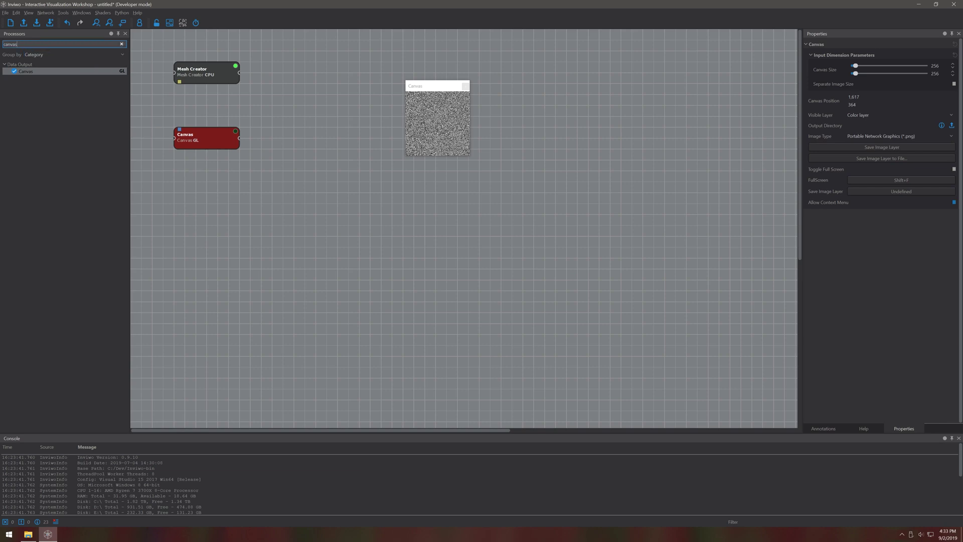
Insert a Mesh Renderer between Mesh Creator and Canvas so a shaded sphere renders.
left_click_drag(20, 44, 3, 44)
type("mesh ren")
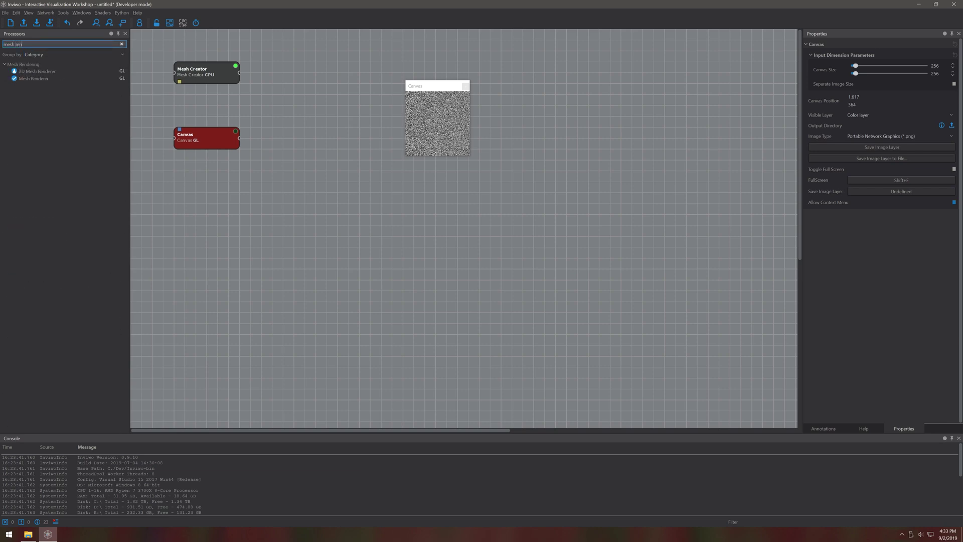
mouse_move(31, 78)
left_mouse_down()
mouse_move(196, 107)
mouse_move(175, 84)
mouse_move(169, 96)
mouse_move(180, 130)
left_mouse_up()
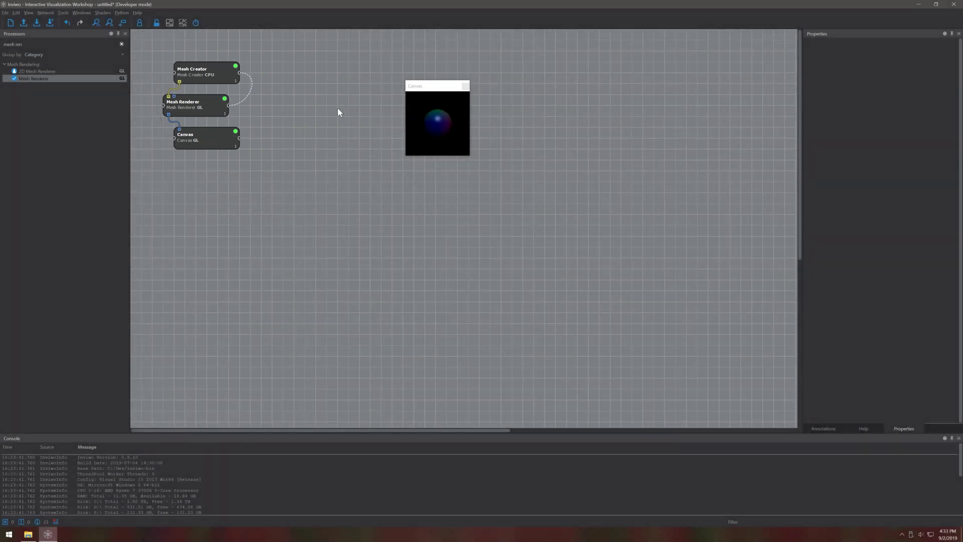
Resize the Canvas output window larger and rotate the rendered sphere inside it.
left_click(470, 159)
left_click_drag(469, 156, 598, 274)
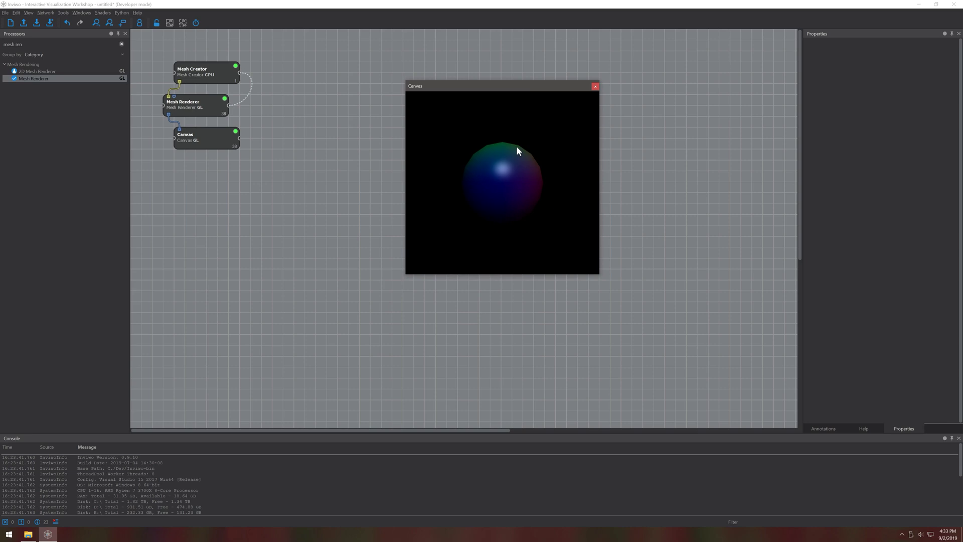
left_click_drag(536, 150, 483, 169)
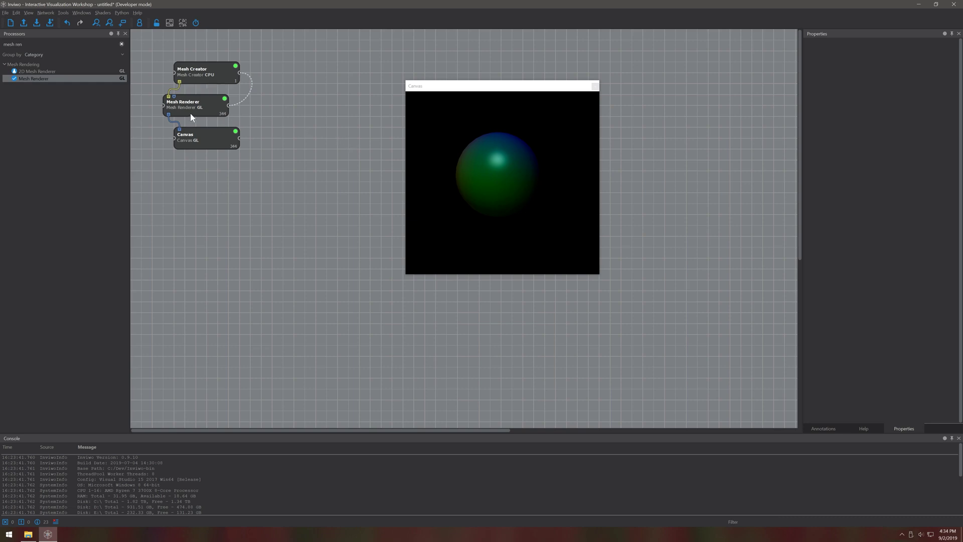
mouse_move(169, 117)
Adjust the Mesh Renderer's lighting direction on its direction sphere.
left_click(209, 103)
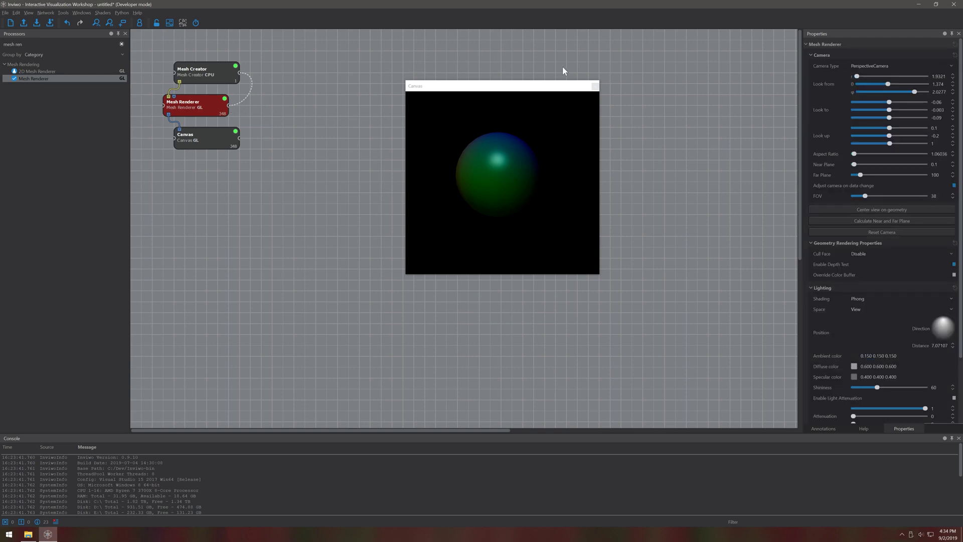
left_click(942, 325)
mouse_move(942, 325)
left_mouse_down()
mouse_move(941, 337)
mouse_move(944, 329)
left_mouse_up()
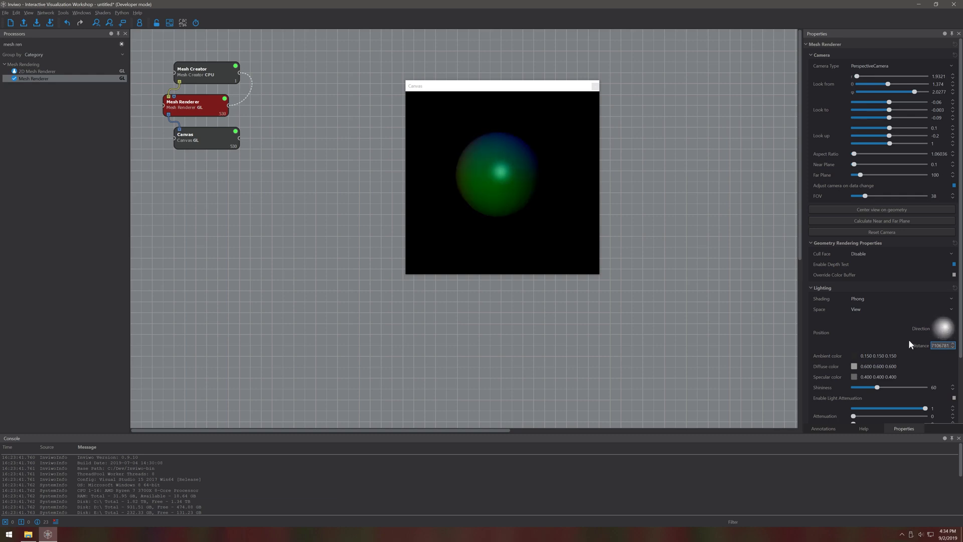
Set the Mesh Renderer's diffuse colour to yellow-green (0.741 1.000 0.180).
left_click(855, 367)
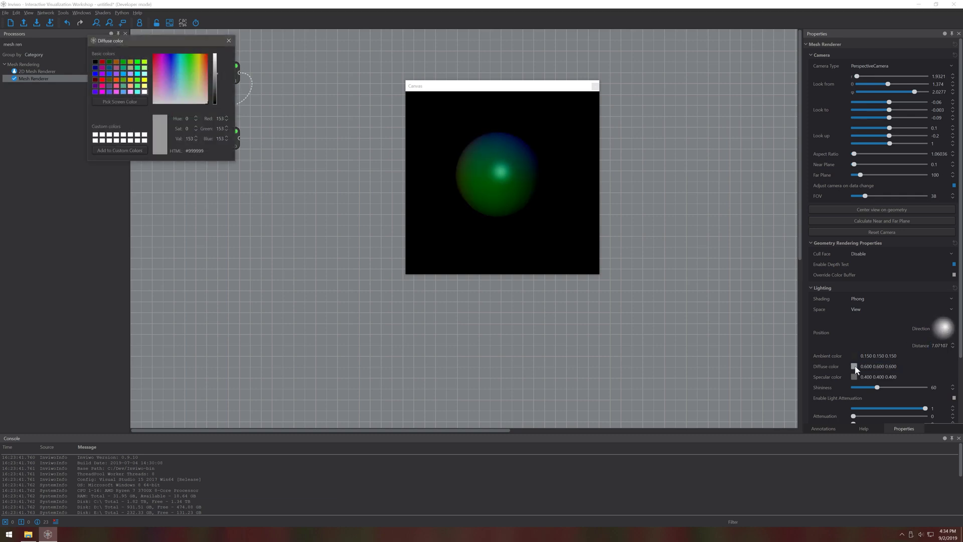
left_click_drag(175, 41, 324, 198)
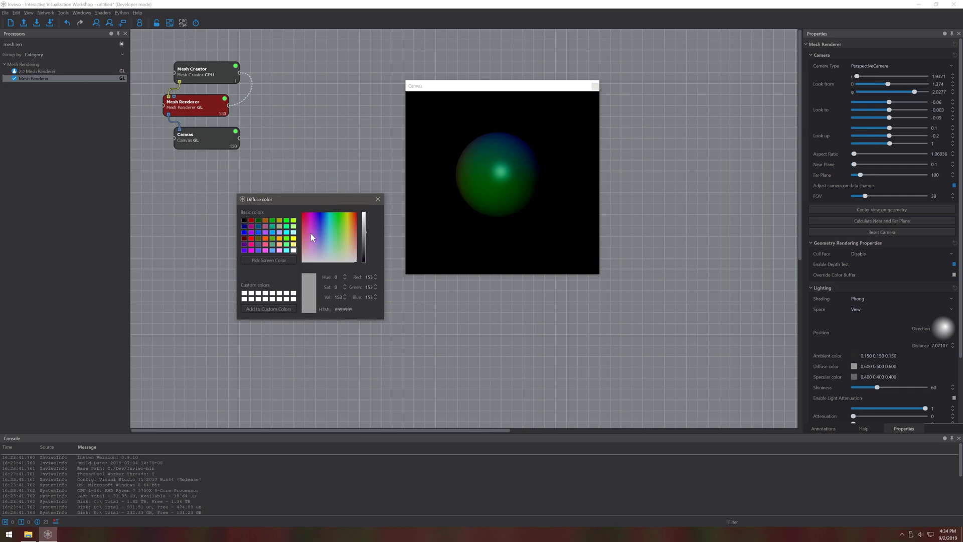
left_click_drag(312, 232, 329, 216)
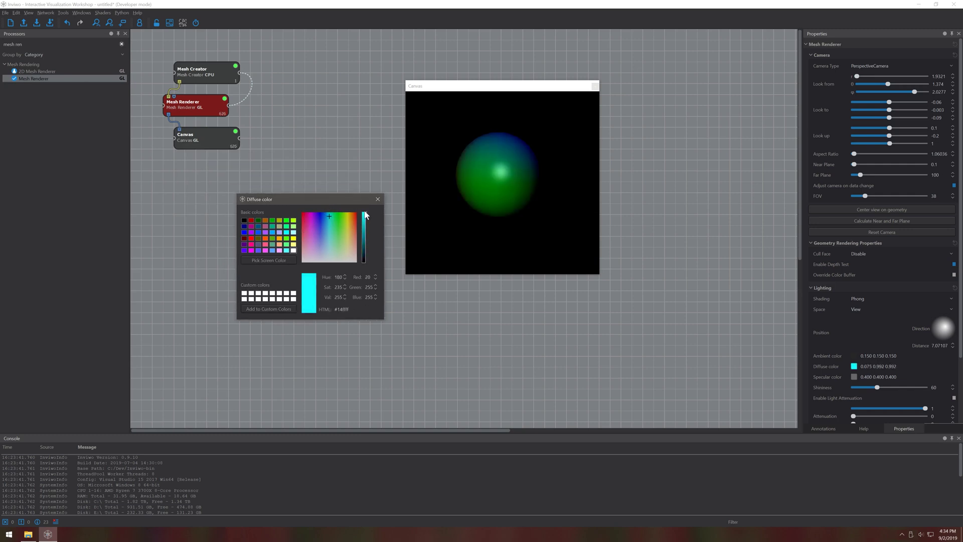
mouse_move(327, 215)
left_mouse_down()
mouse_move(309, 233)
mouse_move(326, 257)
mouse_move(345, 222)
left_mouse_up()
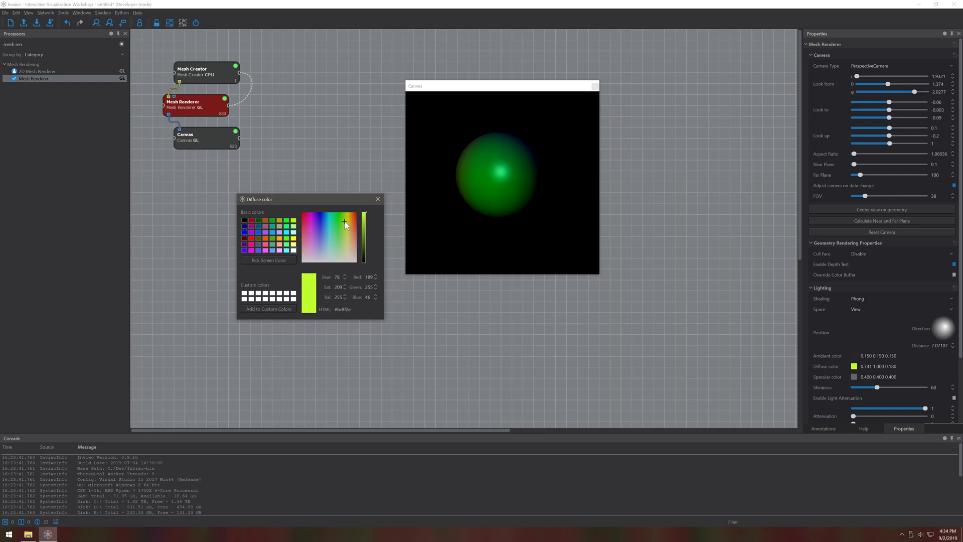
left_click(377, 201)
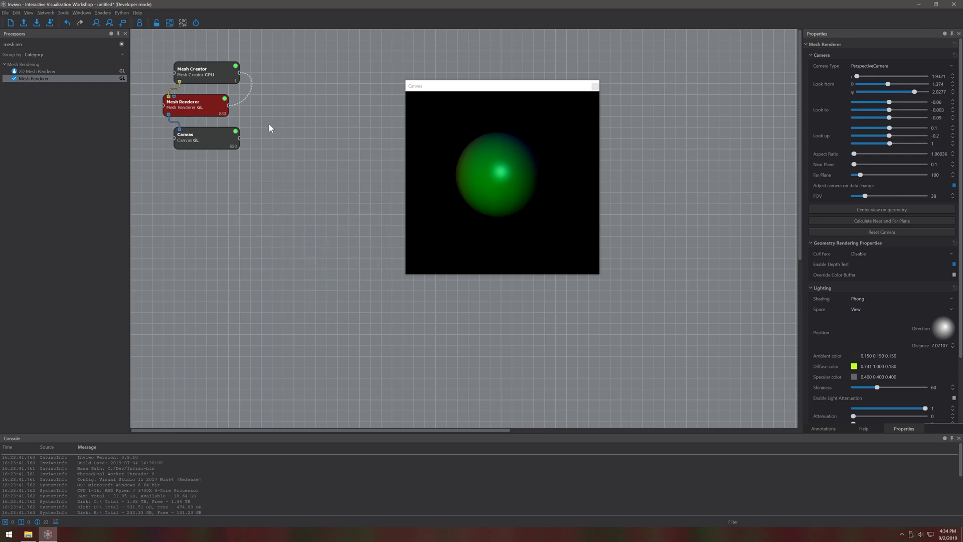
Add a second Mesh Renderer and Mesh Creator, and confirm the camera link to Mesh Renderer2.
left_click_drag(74, 78, 291, 110)
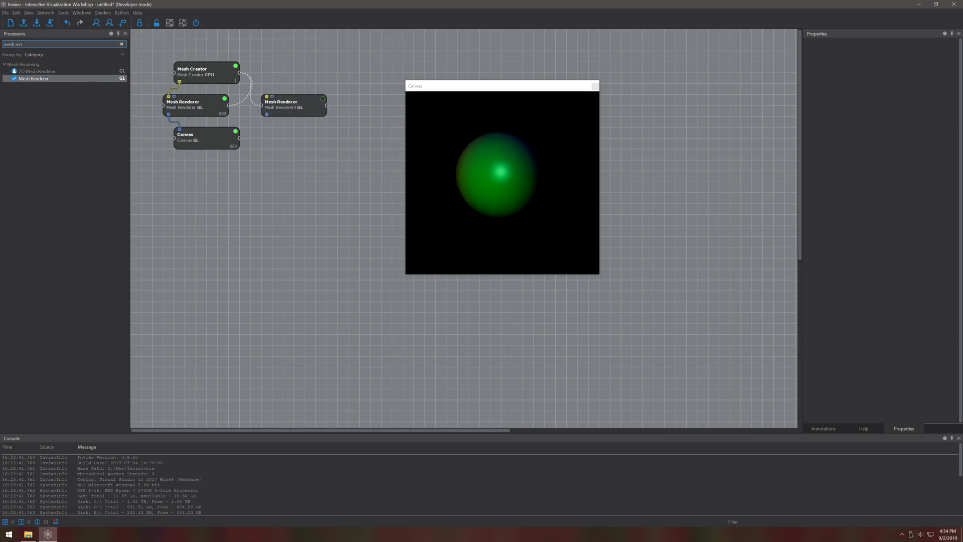
left_click_drag(22, 44, 2, 47)
type("mesh crea")
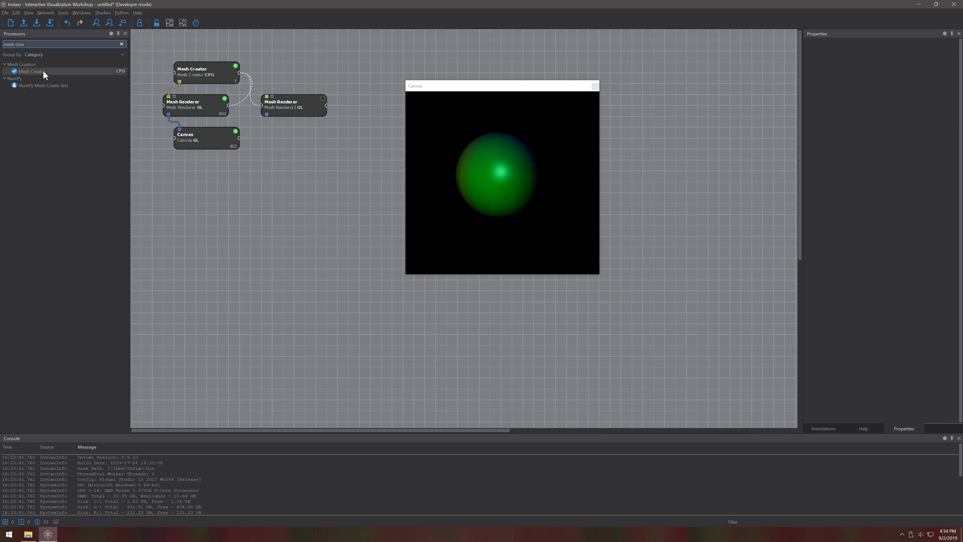
left_click_drag(43, 71, 286, 73)
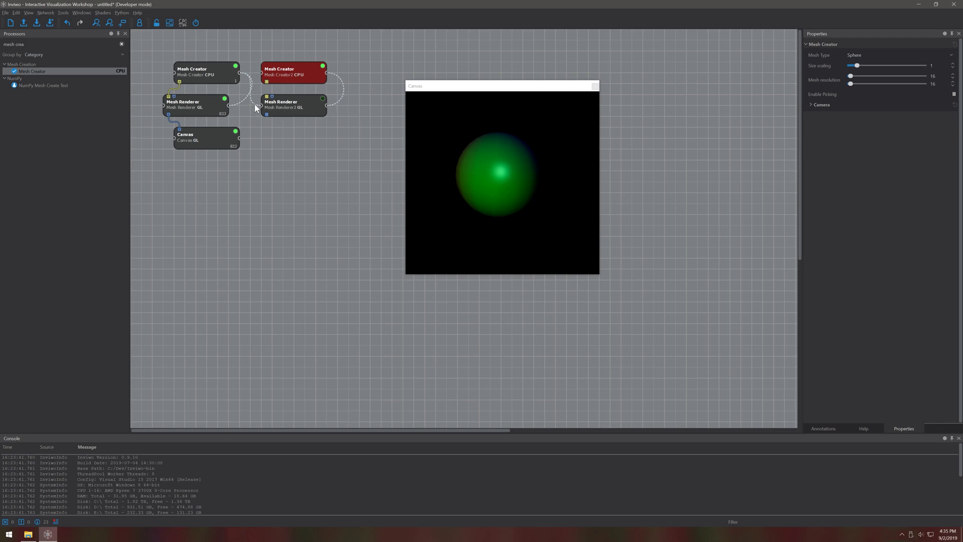
mouse_move(254, 103)
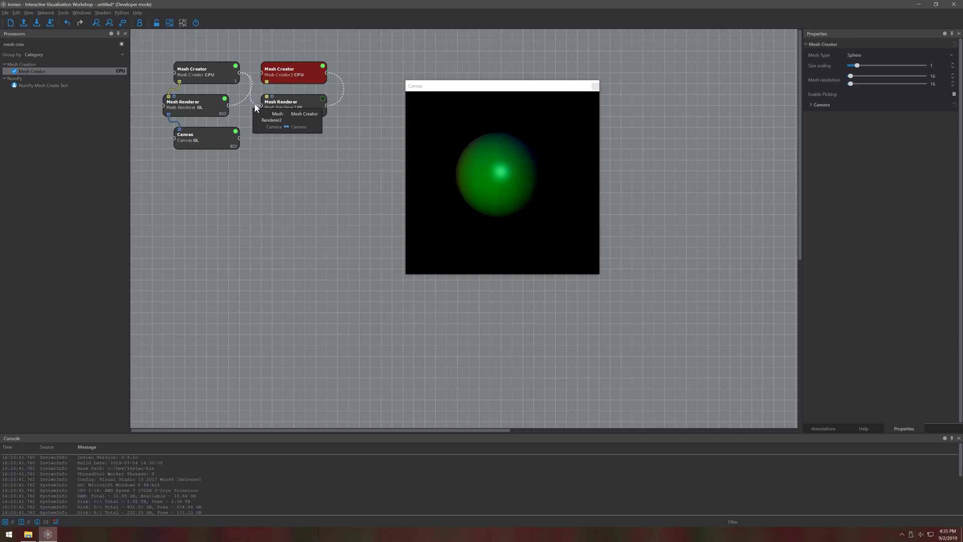
Make the Mesh Creator–Mesh Renderer2 camera link bidirectional and connect Mesh Creator2's mesh into Mesh Renderer2.
double_click(255, 107)
scroll(259, 115, "up", 3)
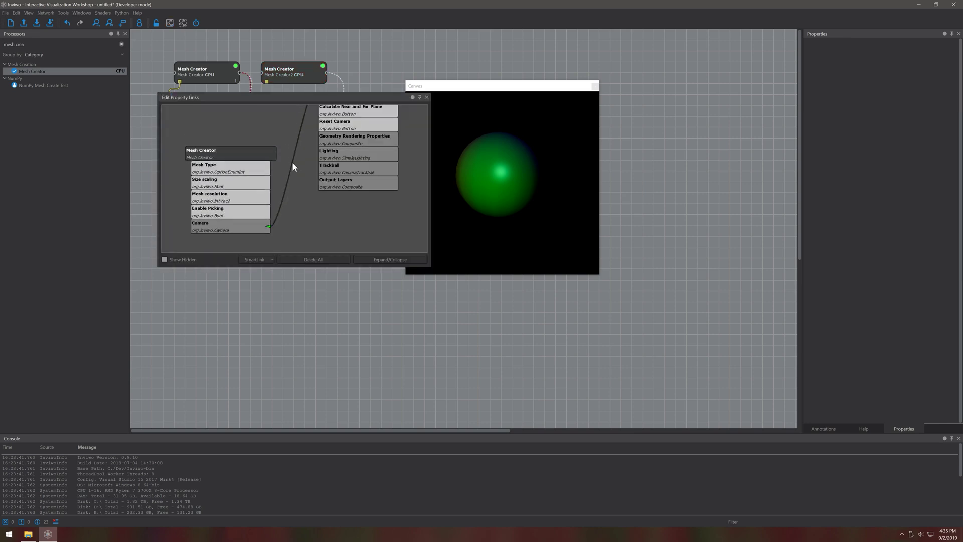
scroll(360, 157, "up", 3)
scroll(361, 159, "up", 1)
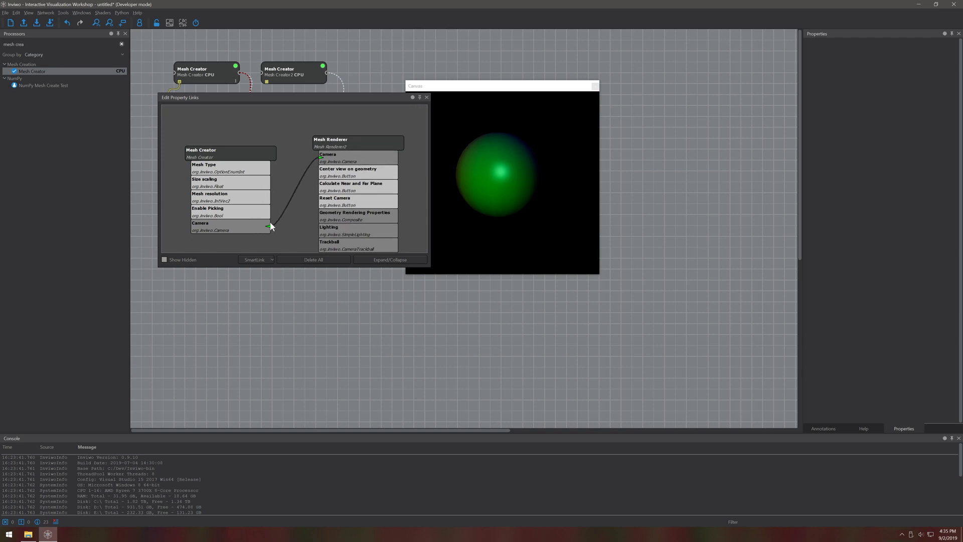
left_click(293, 195)
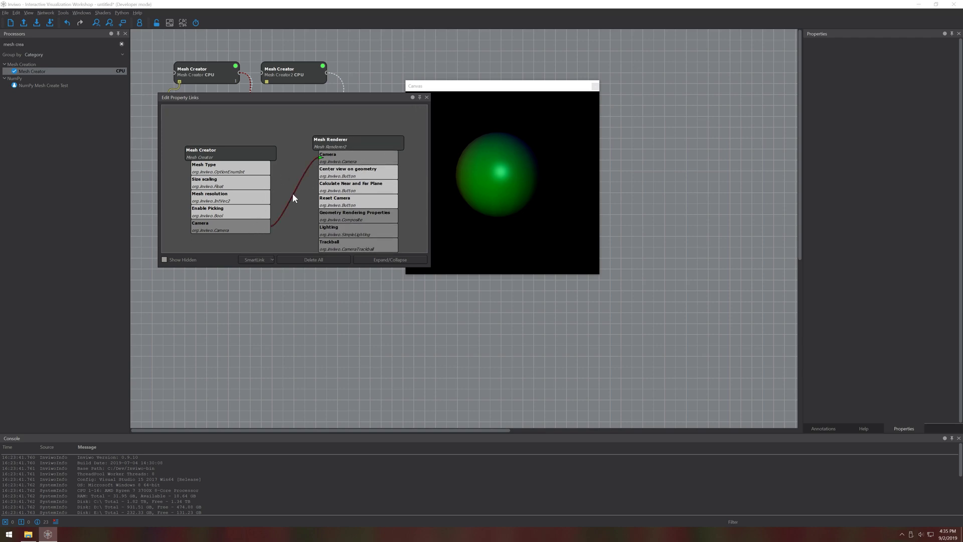
double_click(293, 195)
double_click(293, 195)
left_click(426, 97)
left_click_drag(269, 83, 174, 96)
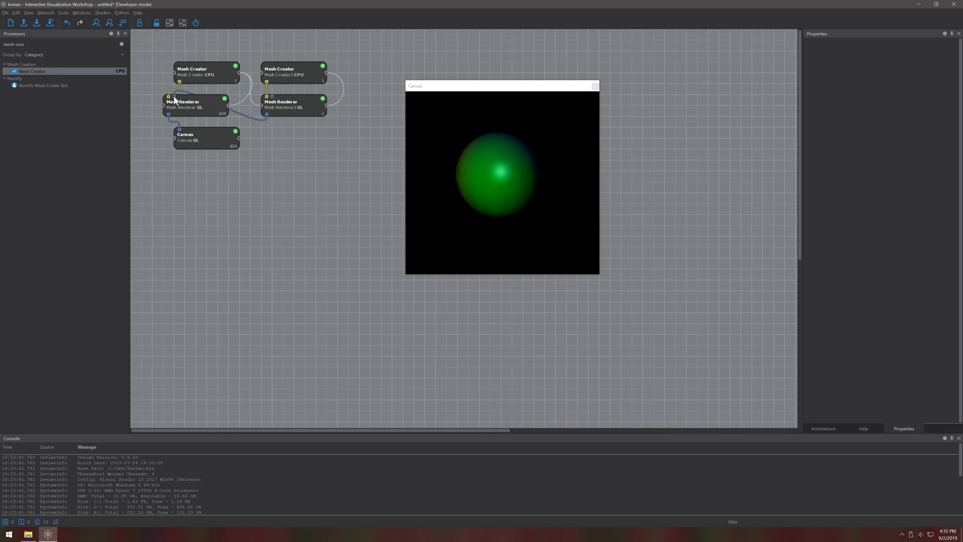
Set Mesh Creator2's Mesh Type to Cone and rotate the canvas view around it.
left_click(297, 75)
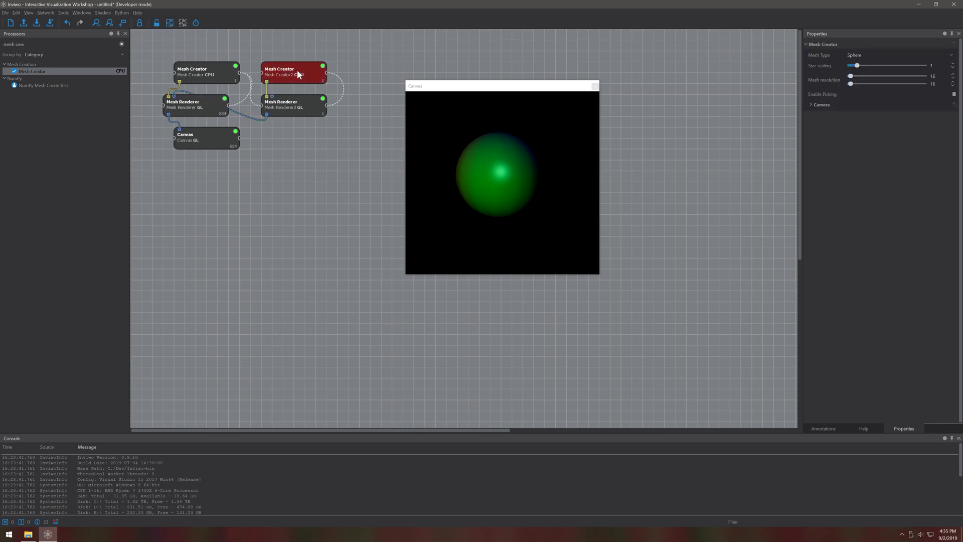
left_click(863, 55)
left_click(877, 110)
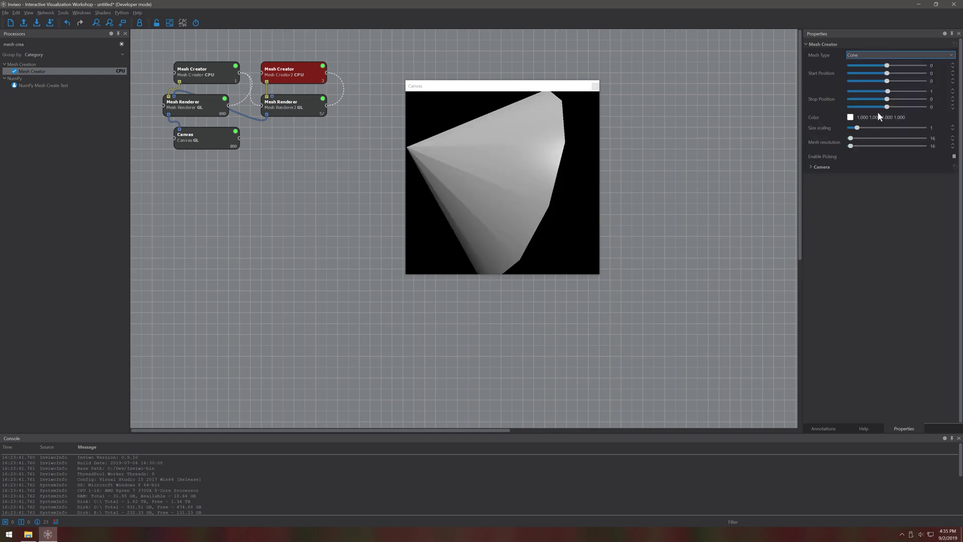
left_click_drag(525, 157, 520, 220)
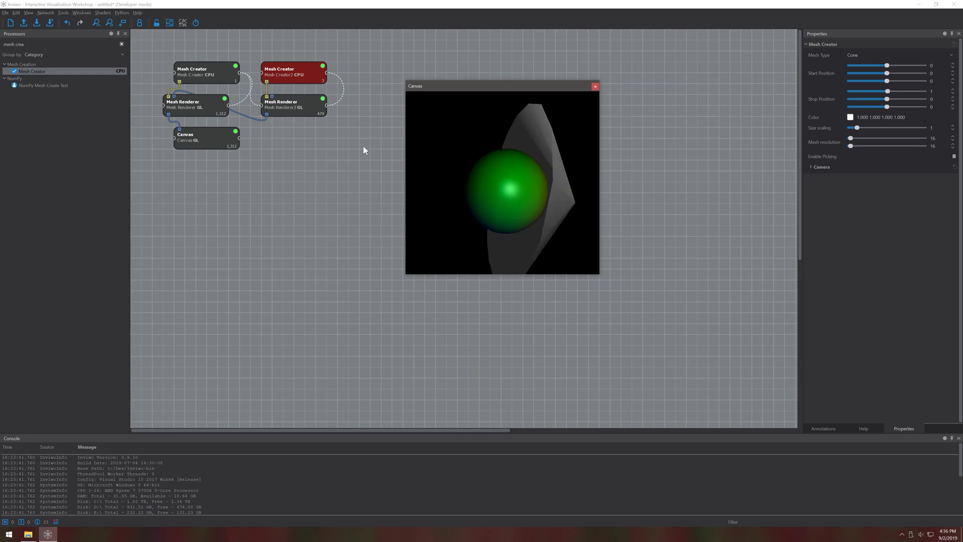
Save the Canvas image as 'my nice render.jpg' and check the export message in the log.
left_click(200, 133)
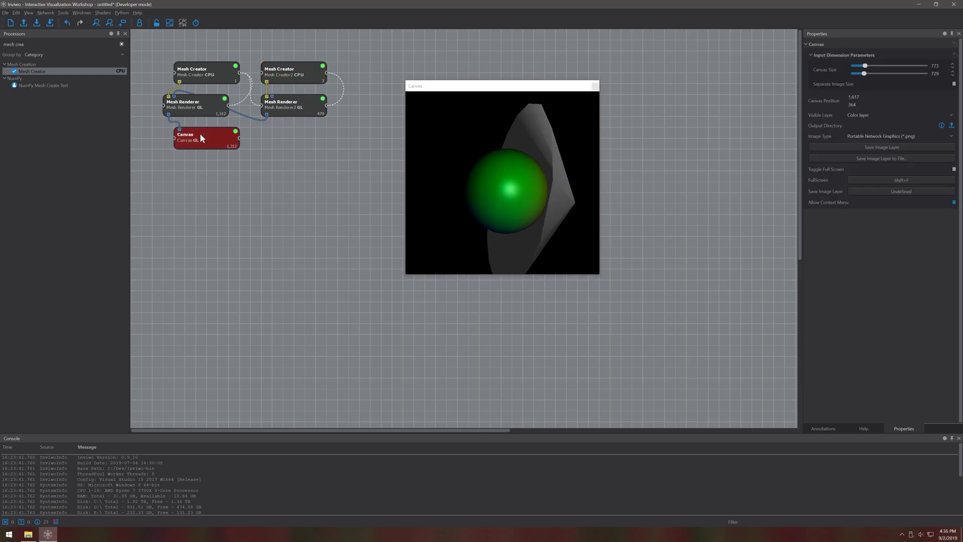
left_click(855, 159)
type("my nice render.jpg")
left_click(236, 223)
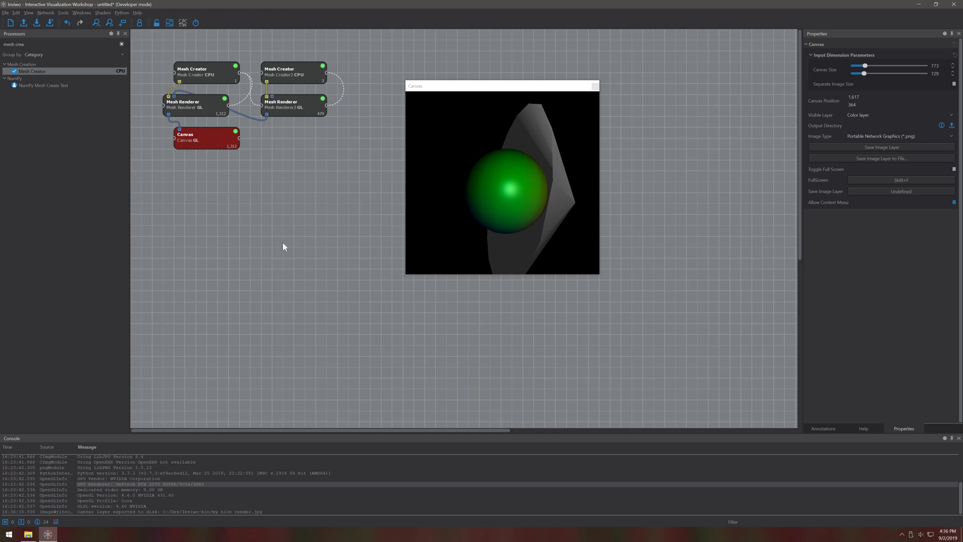
left_click(270, 511)
left_click(281, 369)
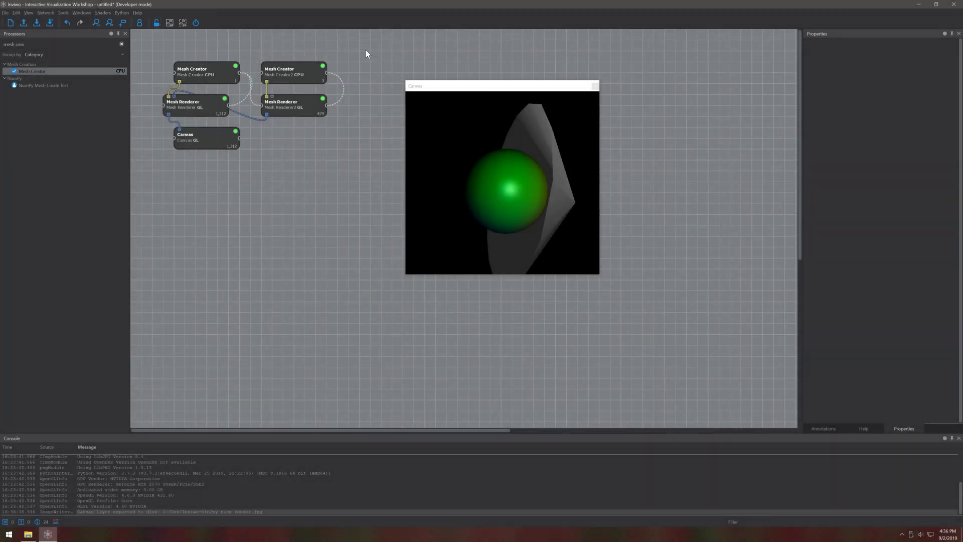
Group each Mesh Creator/Mesh Renderer pair into its own composite processor.
left_click_drag(345, 74, 281, 125)
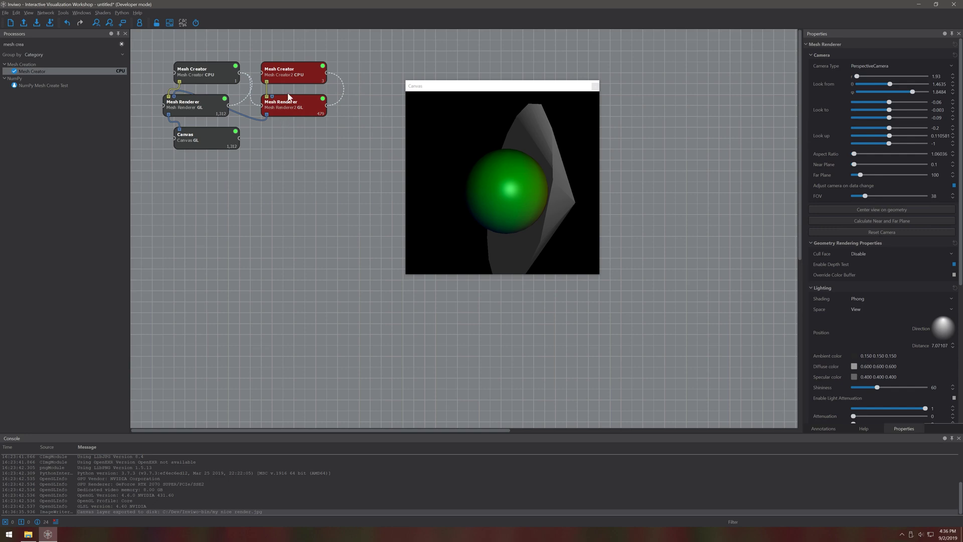
right_click(294, 73)
left_click(324, 147)
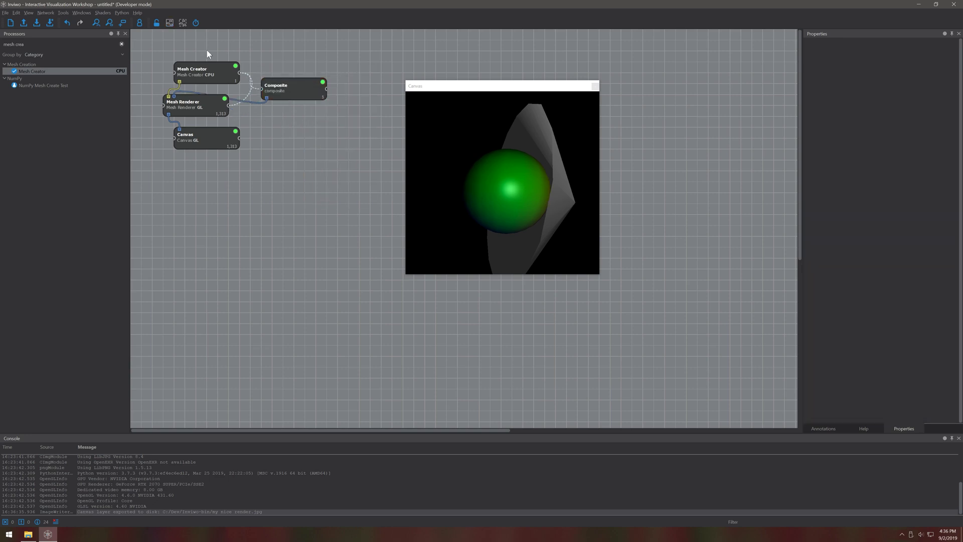
left_click_drag(210, 48, 167, 117)
right_click(186, 108)
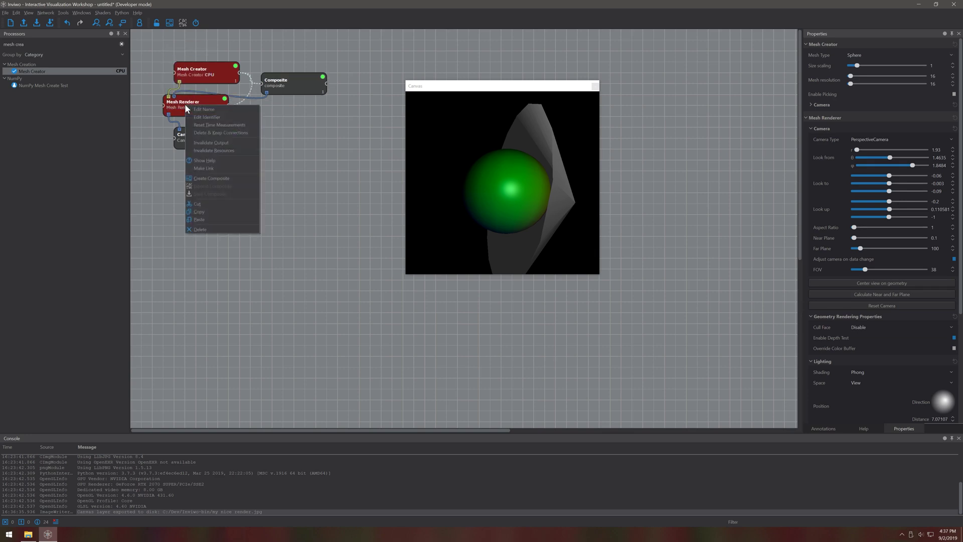
left_click(217, 178)
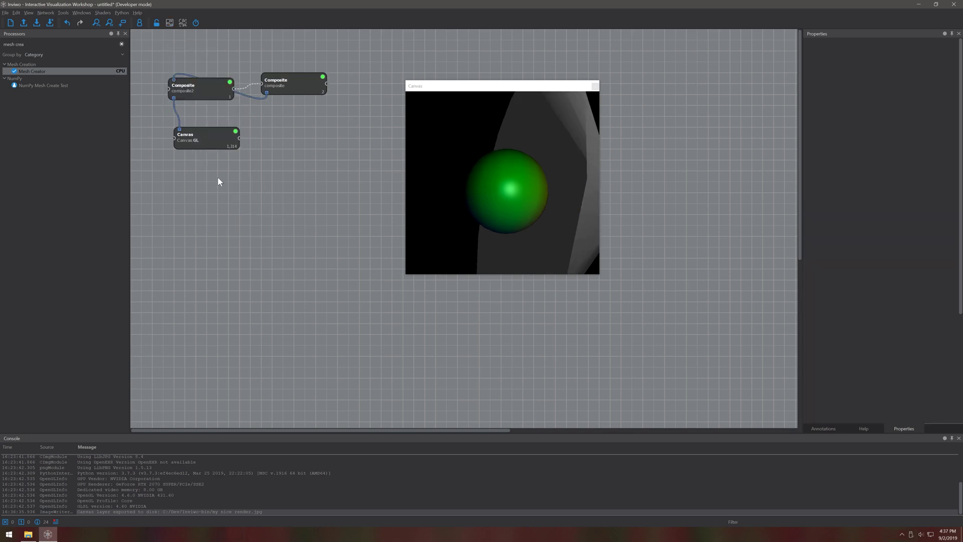
Rename the sphere pipeline's composite to 'Render Sphere'.
left_click_drag(189, 91, 184, 86)
right_click(183, 83)
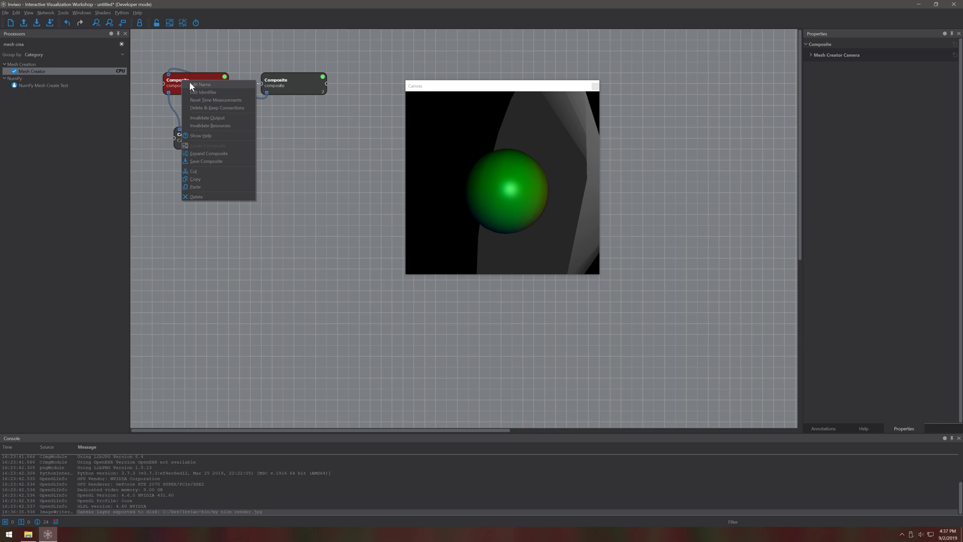
left_click(193, 85)
type("Render")
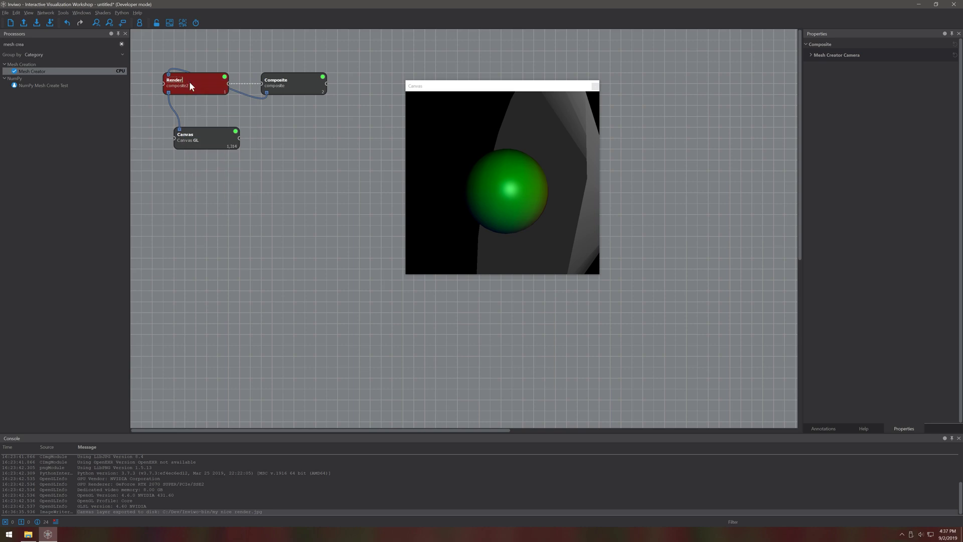
type(" Sphere")
left_click(290, 84)
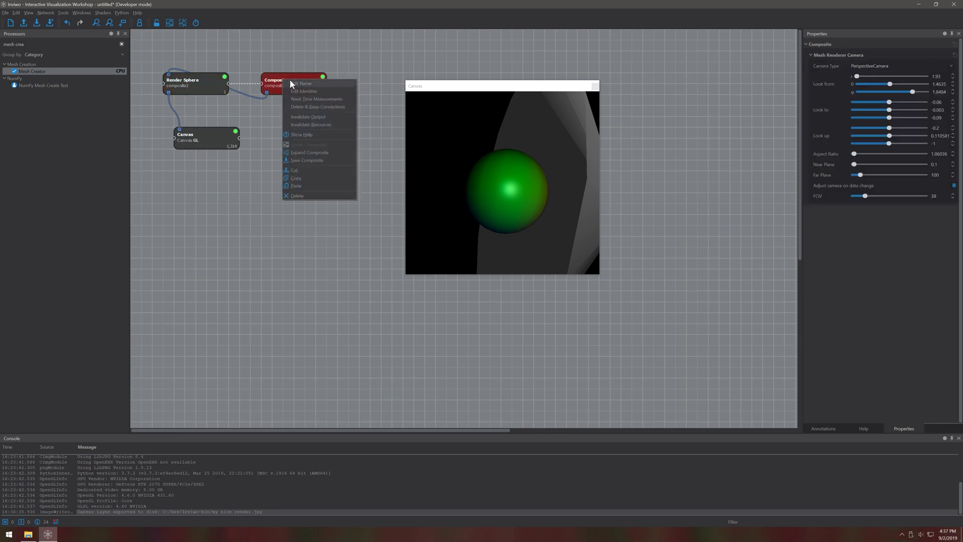
Rename the other composite 'Render Cone', stack it above Render Sphere, with Canvas just below.
double_click(290, 81)
type("Render Cone")
left_click(289, 59)
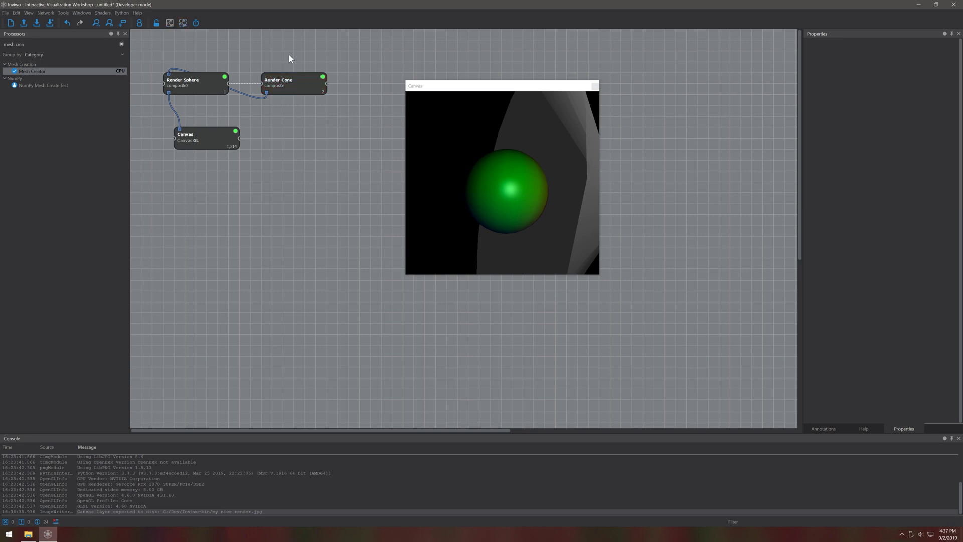
left_click_drag(299, 89, 202, 57)
left_click_drag(213, 140, 203, 119)
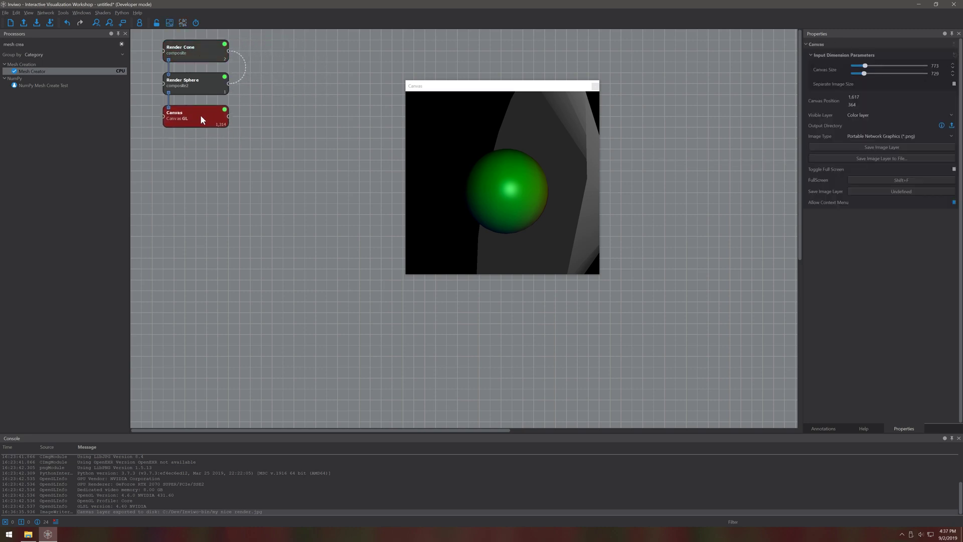
Save the network via Save Workspace As under the file name 'my workspace'.
left_click(6, 13)
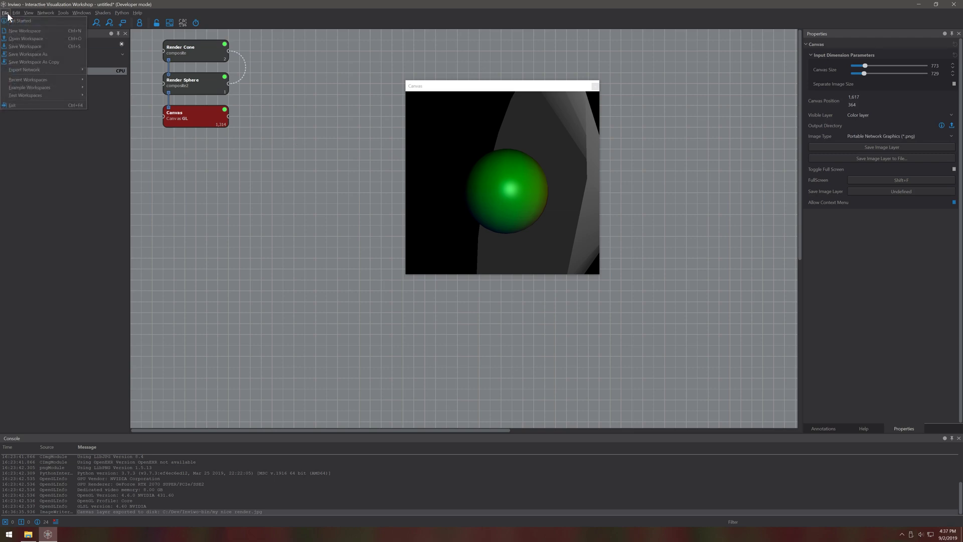
left_click(30, 53)
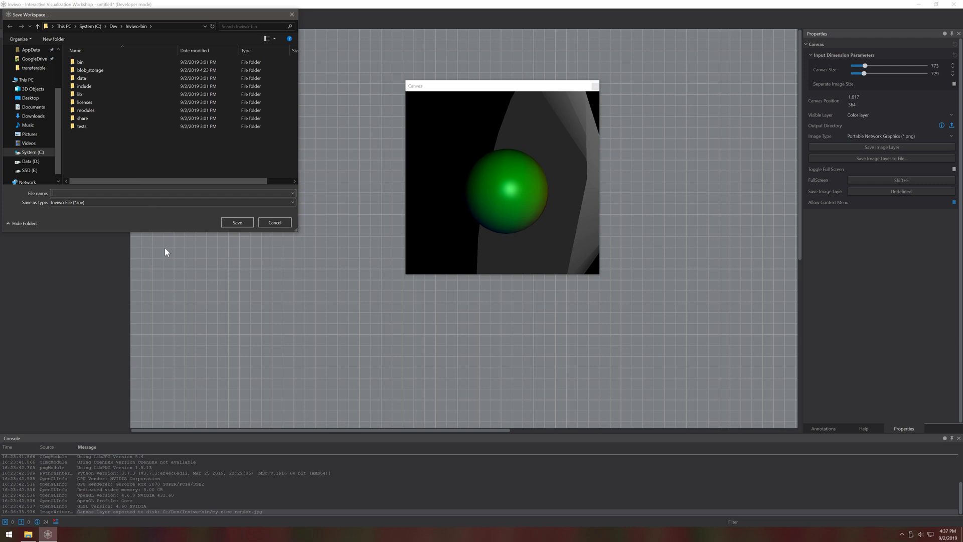
type("my workspace")
key("Return")
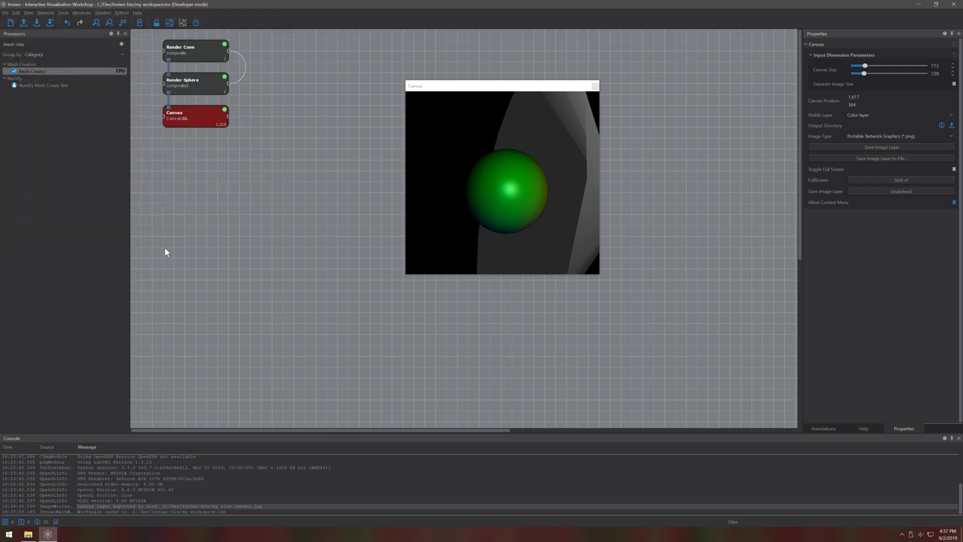